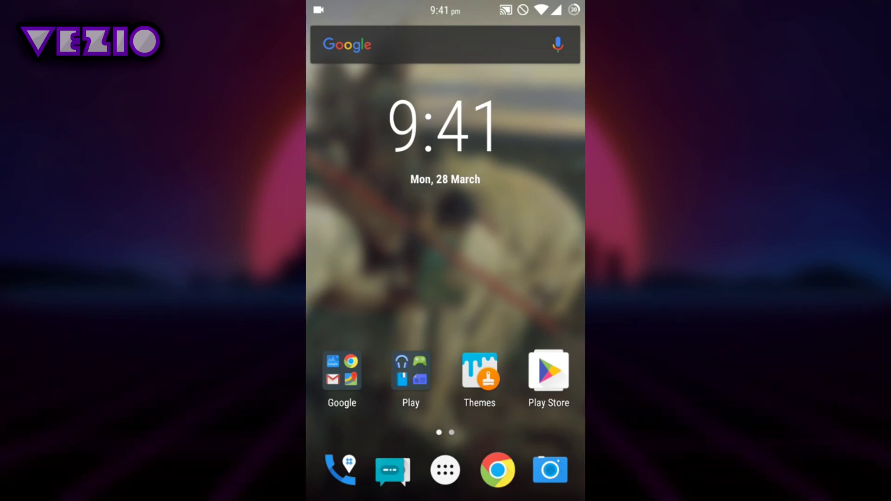
Step: Launch Root Browser from the app drawer and navigate into /data/data
click(445, 470)
drag(507, 464, 507, 355)
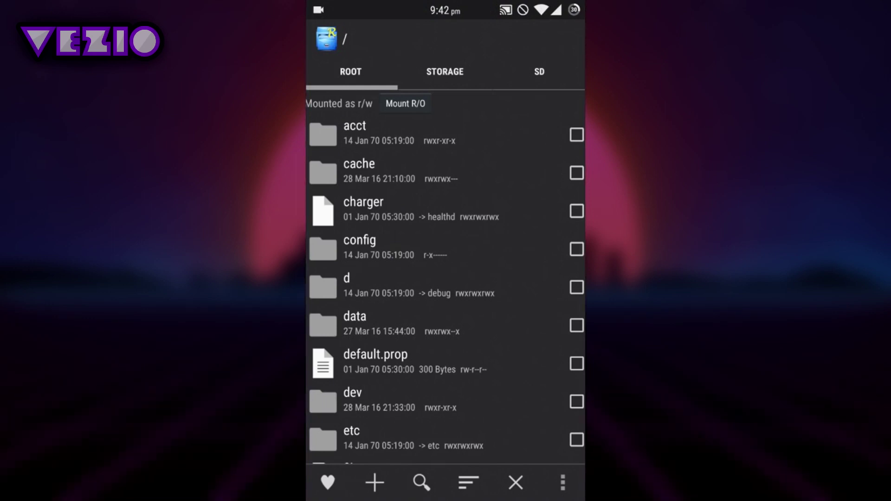
click(461, 319)
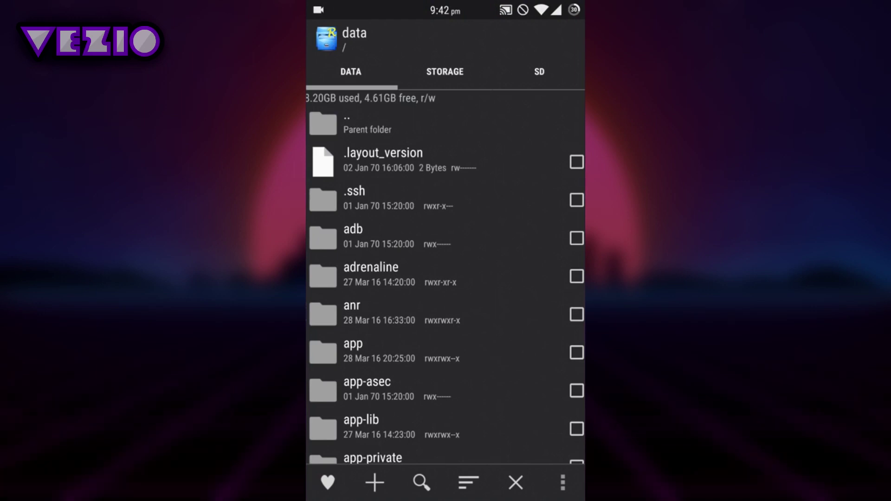
drag(368, 424, 537, 428)
drag(479, 387, 504, 296)
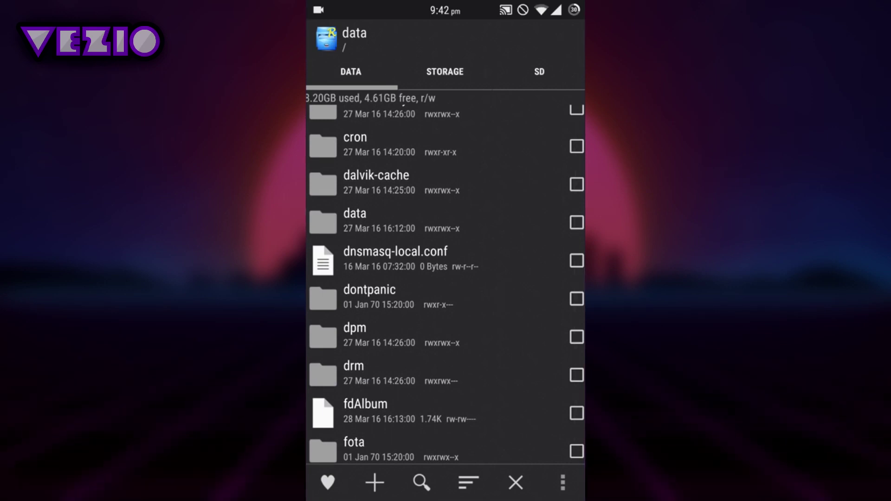
click(493, 218)
Step: Scroll the /data/data package list down to the com.whatsapp folder and open it
drag(487, 316, 492, 176)
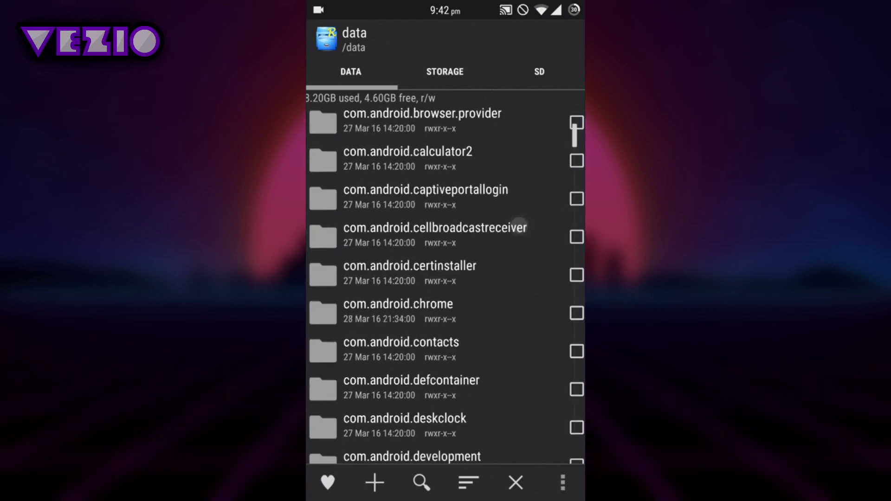
drag(525, 249, 519, 139)
drag(491, 409, 495, 301)
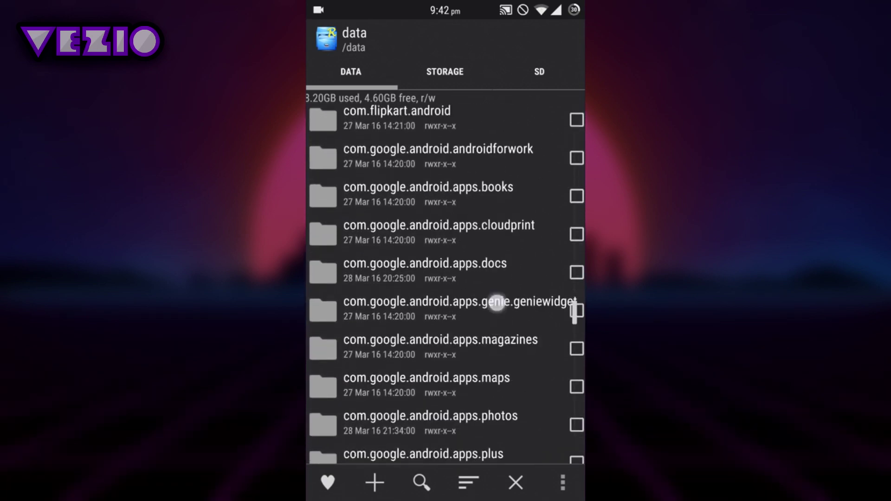
drag(502, 340, 537, 228)
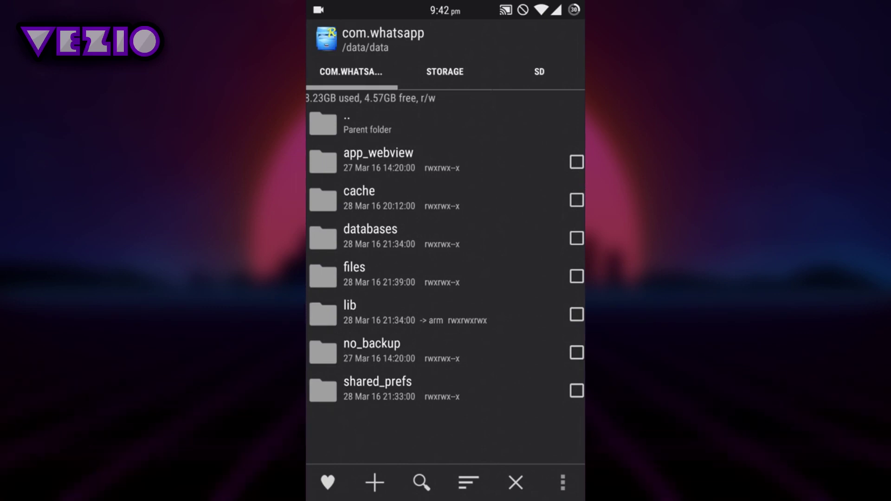
Step: In shared_prefs, preview com.whatsapp_preferences.xml, then long-press it and choose Open With
click(377, 388)
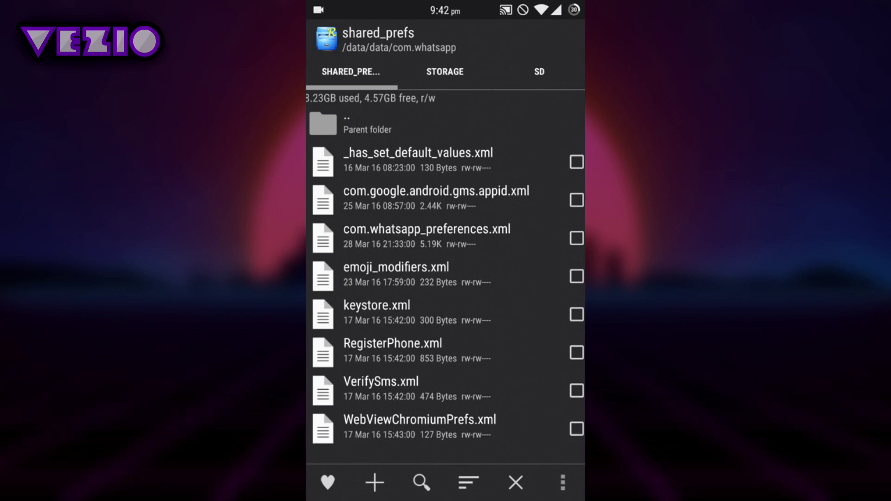
click(501, 233)
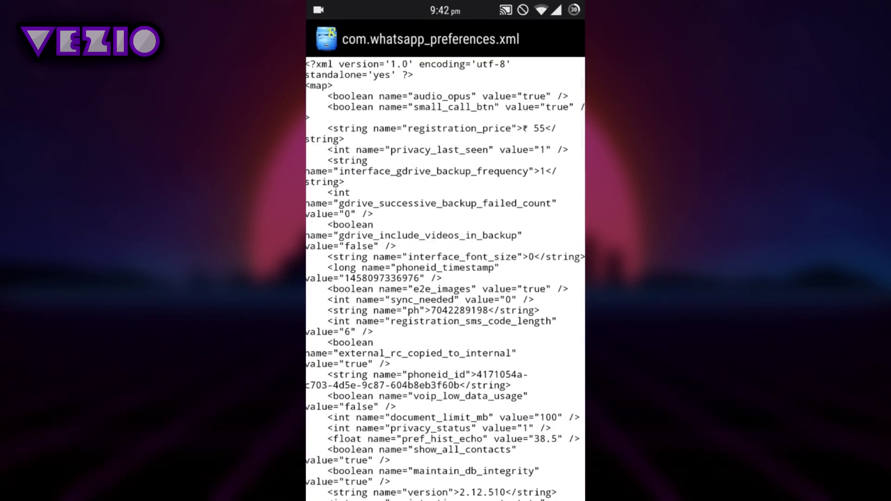
key(Escape)
click(514, 235)
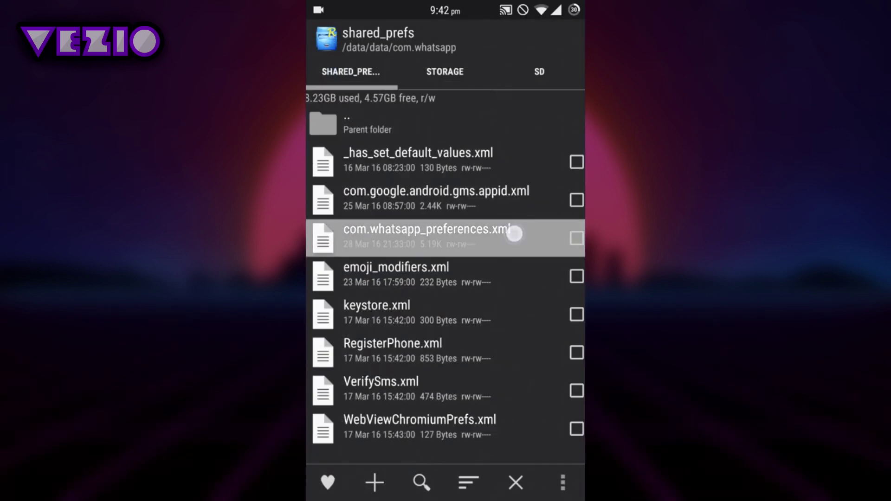
click(545, 92)
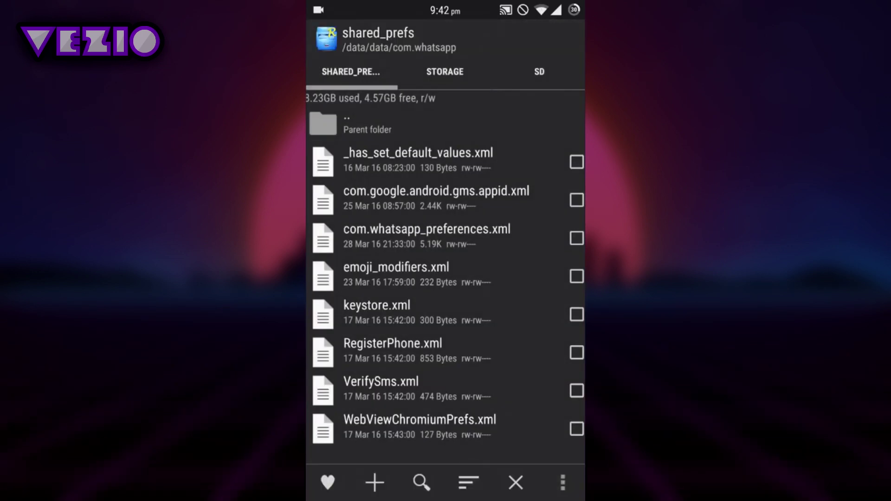
Step: Open com.whatsapp_preferences.xml in Text Editor, making it the default handler
click(555, 103)
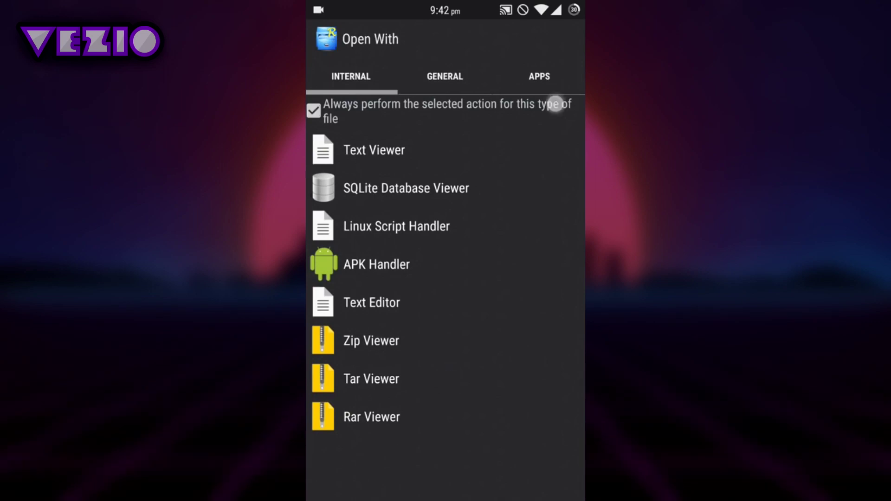
click(374, 149)
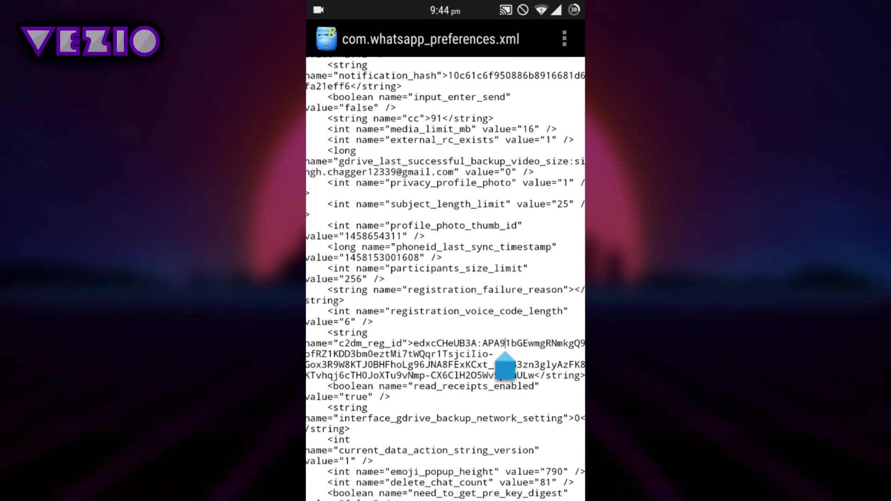
Step: Replace the media_limit_mb value 16 with 500
click(396, 200)
click(535, 221)
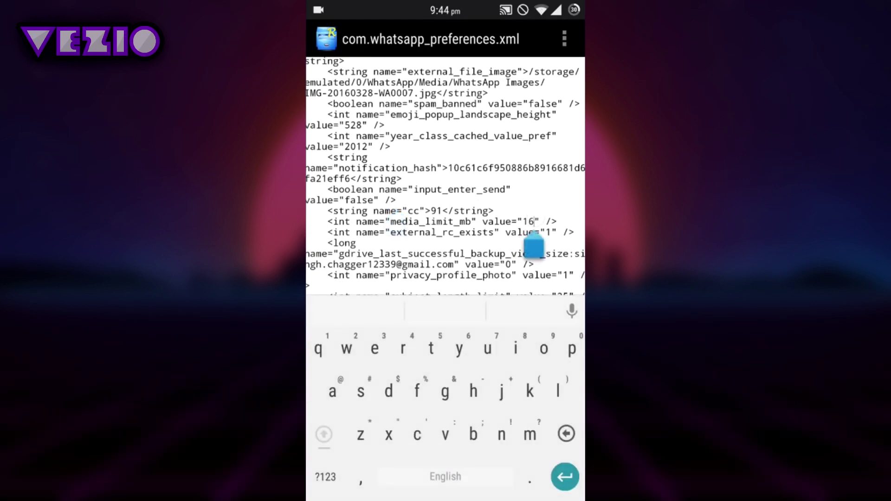
key(BackSpace)
key(BackSpace)
click(325, 476)
text(5)
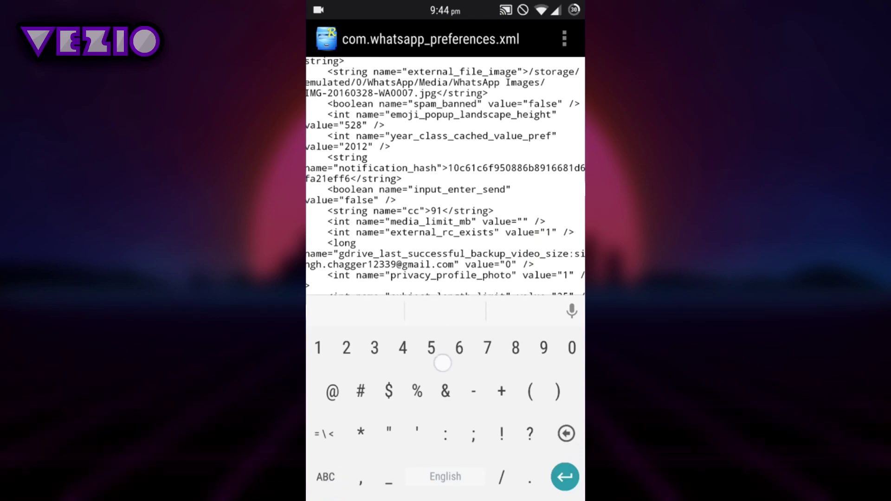
text(00)
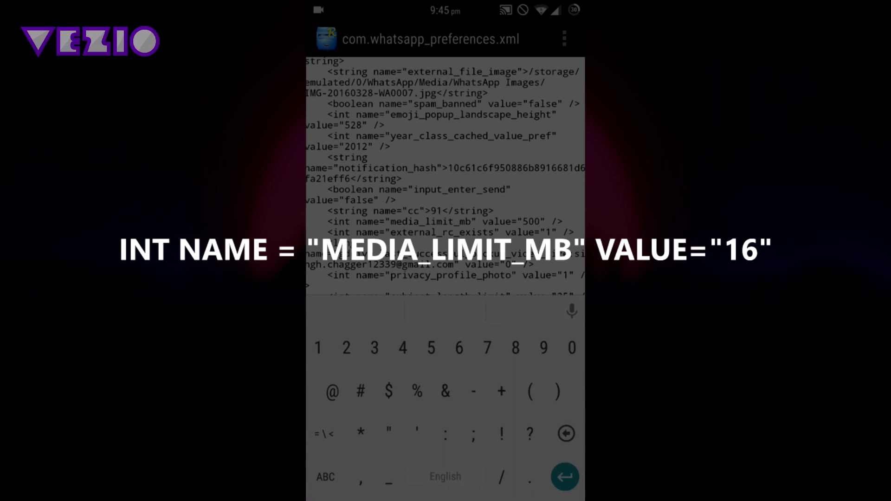
Step: Scroll the edited file and bring up the editor's three-dots menu
scroll(445, 177, down, 3)
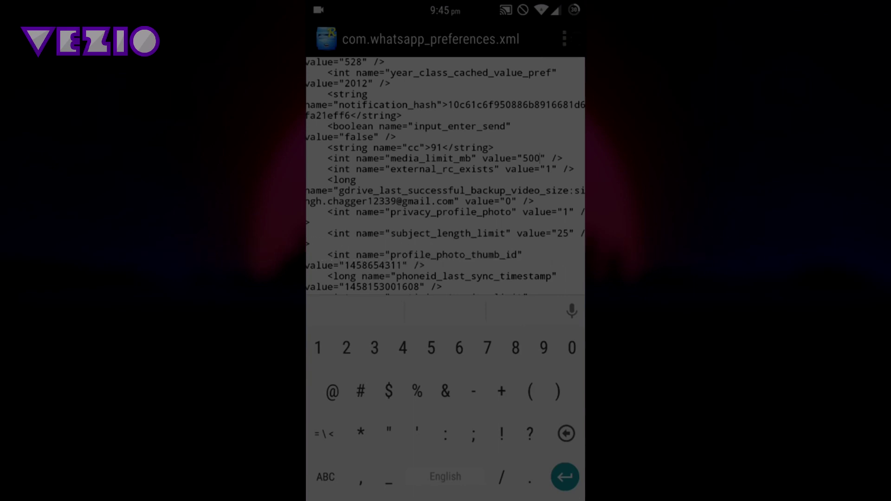
click(575, 39)
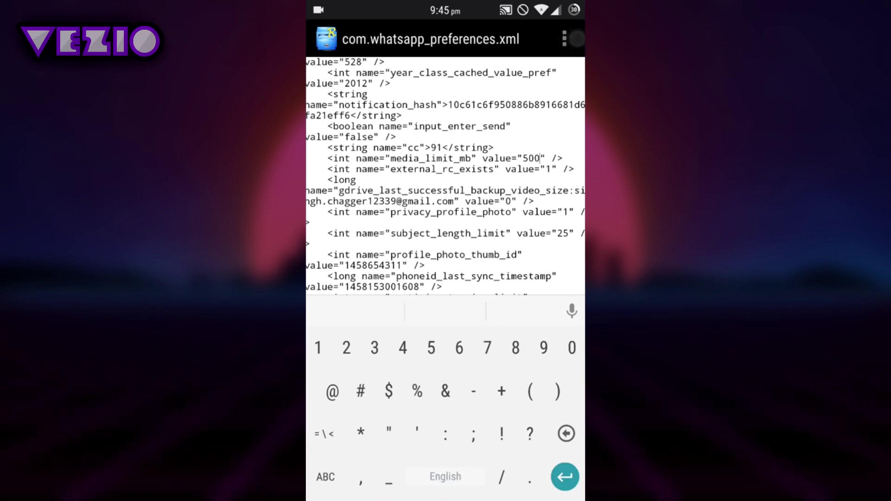
click(577, 39)
click(577, 38)
click(576, 39)
click(576, 39)
click(577, 39)
click(577, 39)
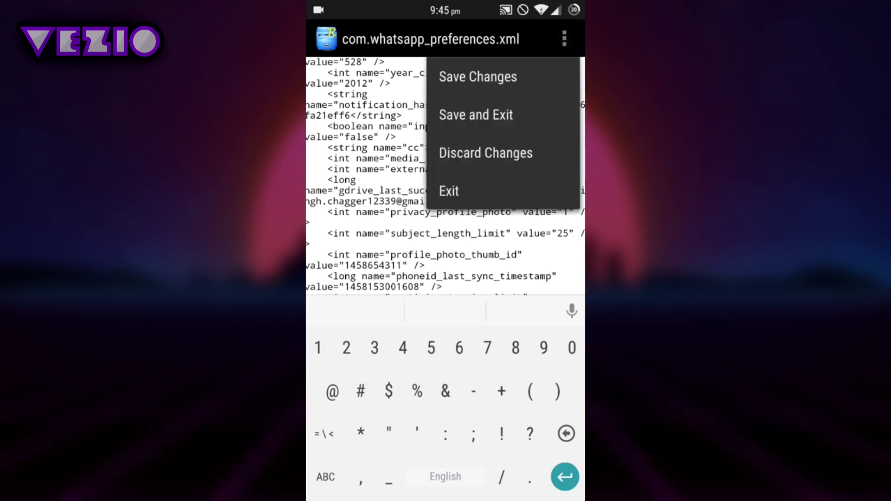
Step: Save Changes to the preferences file and exit the editor back to shared_prefs
click(573, 40)
click(521, 90)
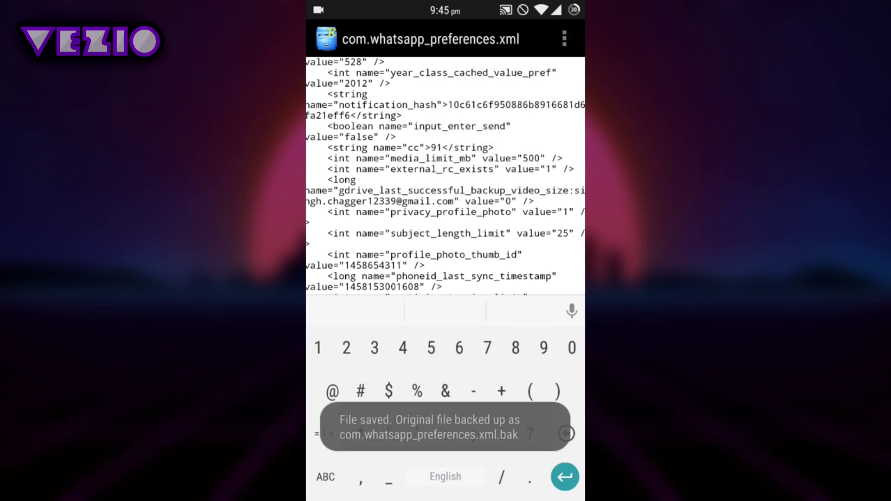
key(Escape)
key(Escape)
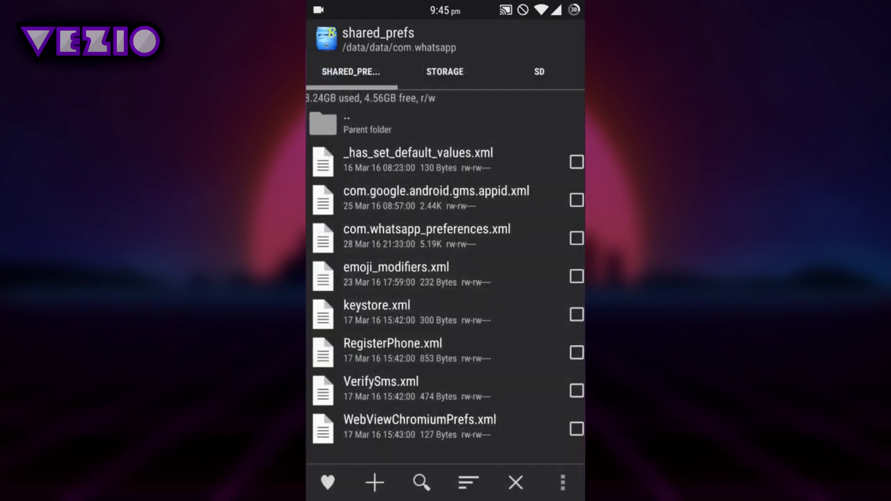